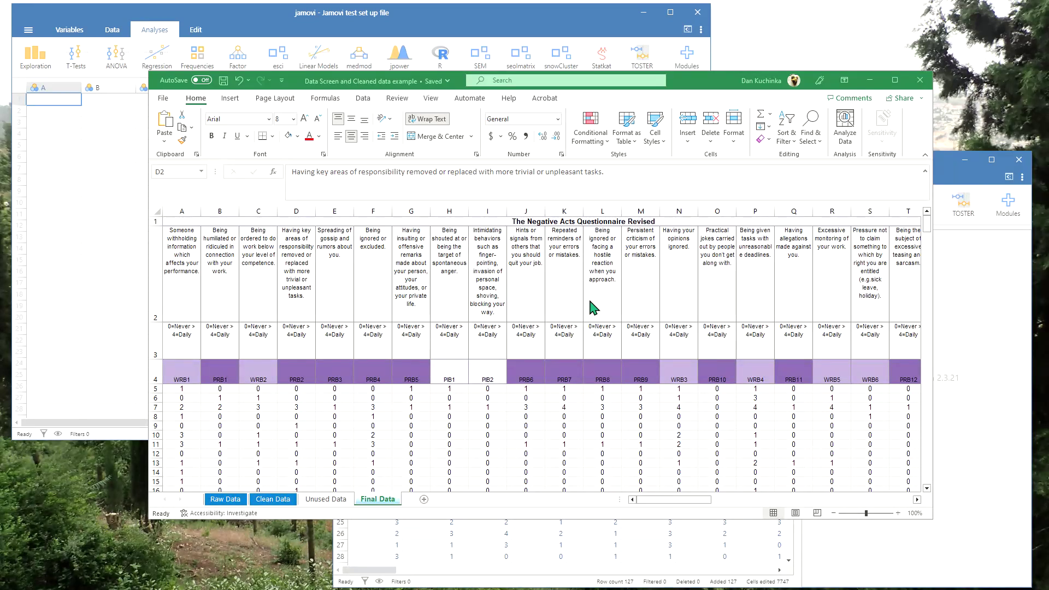
Maximize the Excel window so the Final Data sheet fills the screen.
{"action": "left_click", "coordinate": [889, 83]}
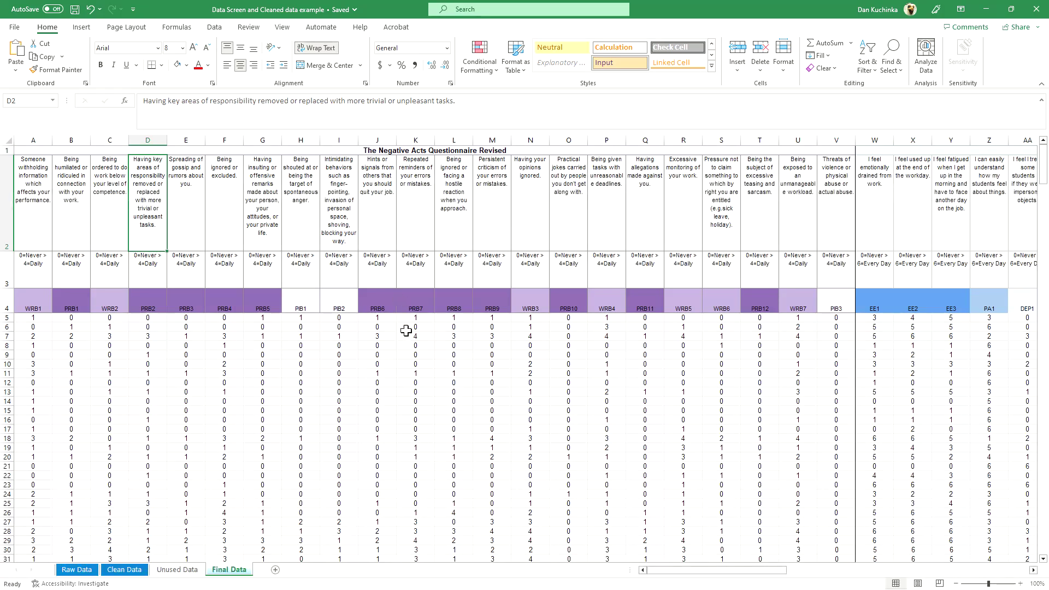
Restore Excel to a window and arrange the jamovi window over it.
{"action": "double_click", "coordinate": [657, 12]}
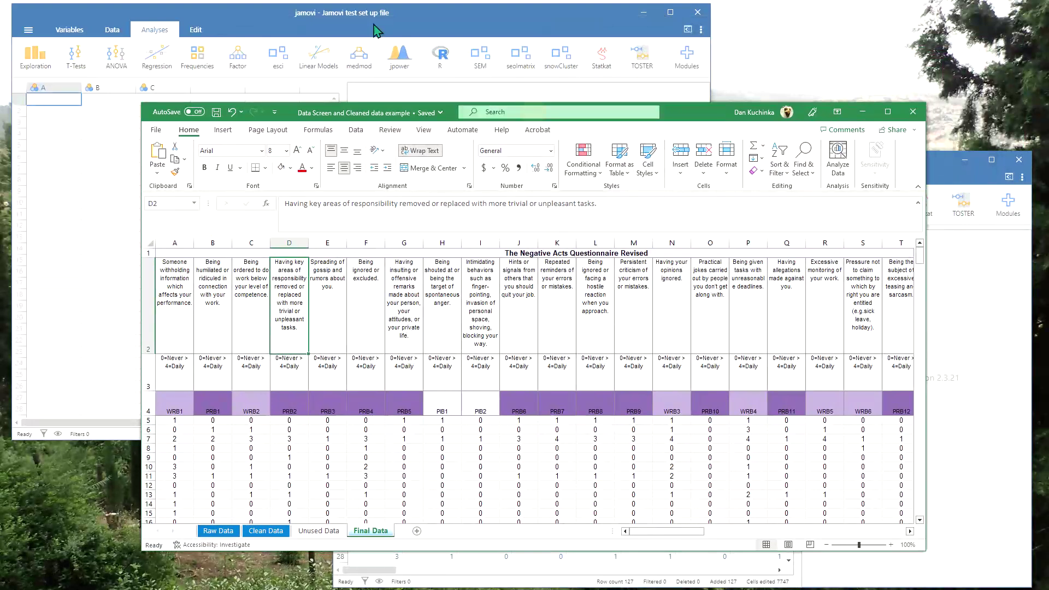
{"action": "left_click_drag", "start_coordinate": [375, 15], "coordinate": [457, 22]}
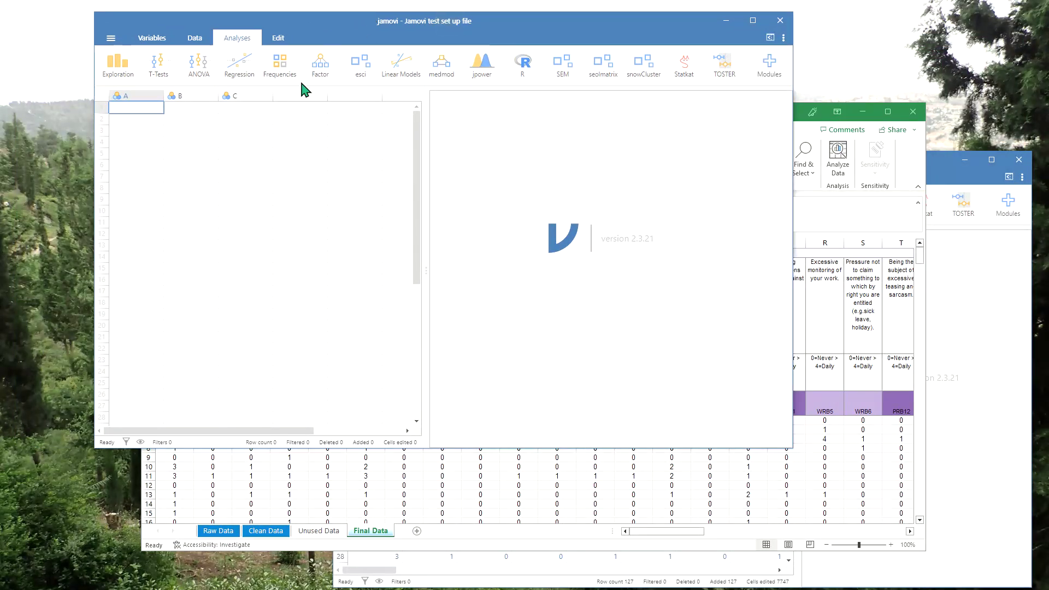
{"action": "left_click_drag", "start_coordinate": [426, 273], "coordinate": [474, 274]}
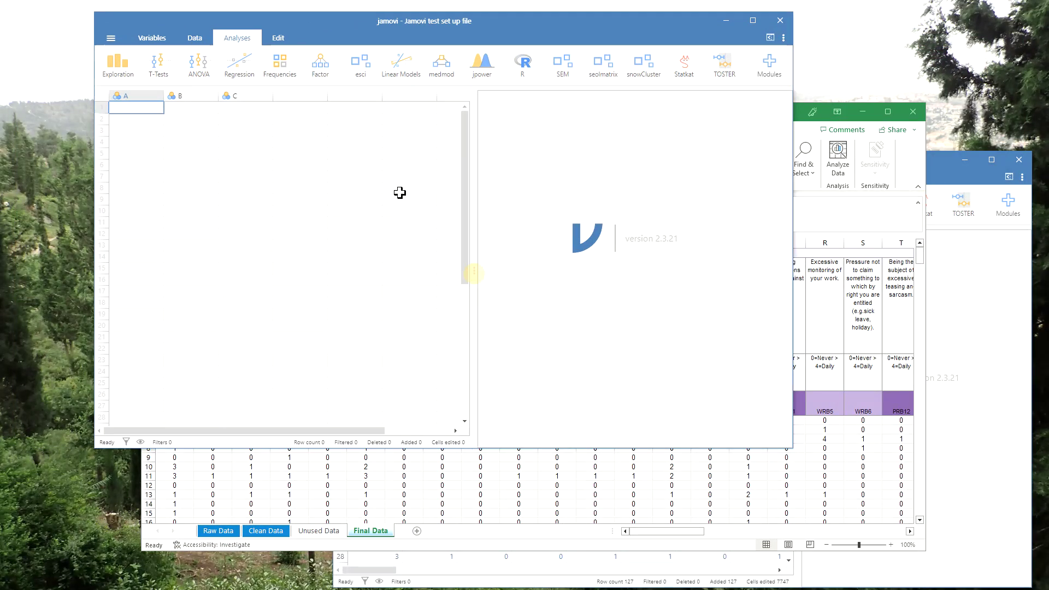
{"action": "left_click", "coordinate": [727, 24]}
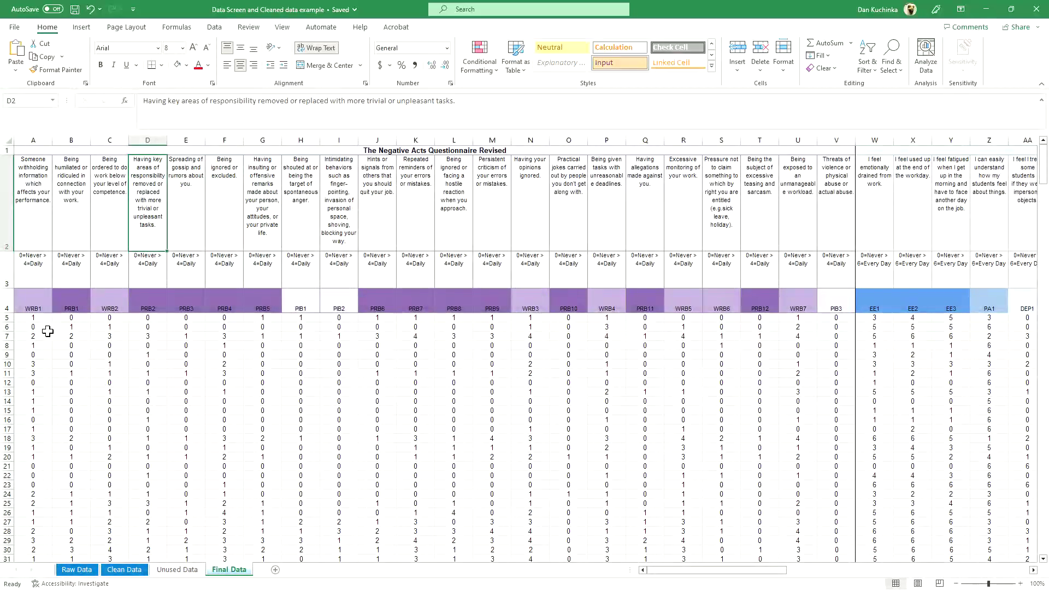
Copy range A4:V30 from Final Data and bring jamovi up full screen.
{"action": "left_click_drag", "start_coordinate": [25, 304], "coordinate": [817, 441]}
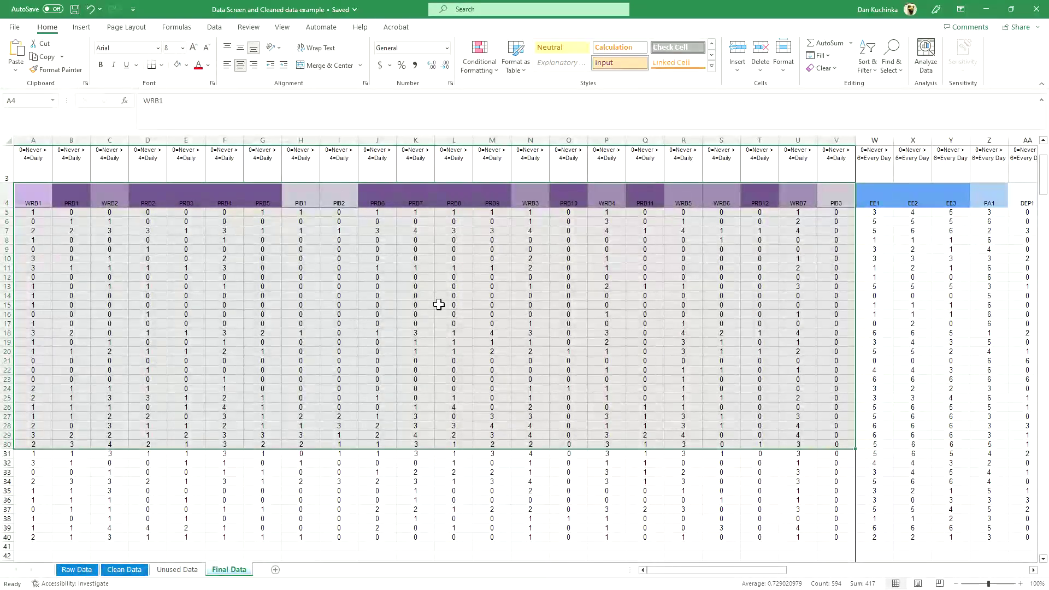
{"action": "scroll", "coordinate": [602, 337], "scroll_direction": "up", "scroll_amount": 1}
{"action": "scroll", "coordinate": [602, 337], "scroll_direction": "up", "scroll_amount": 1}
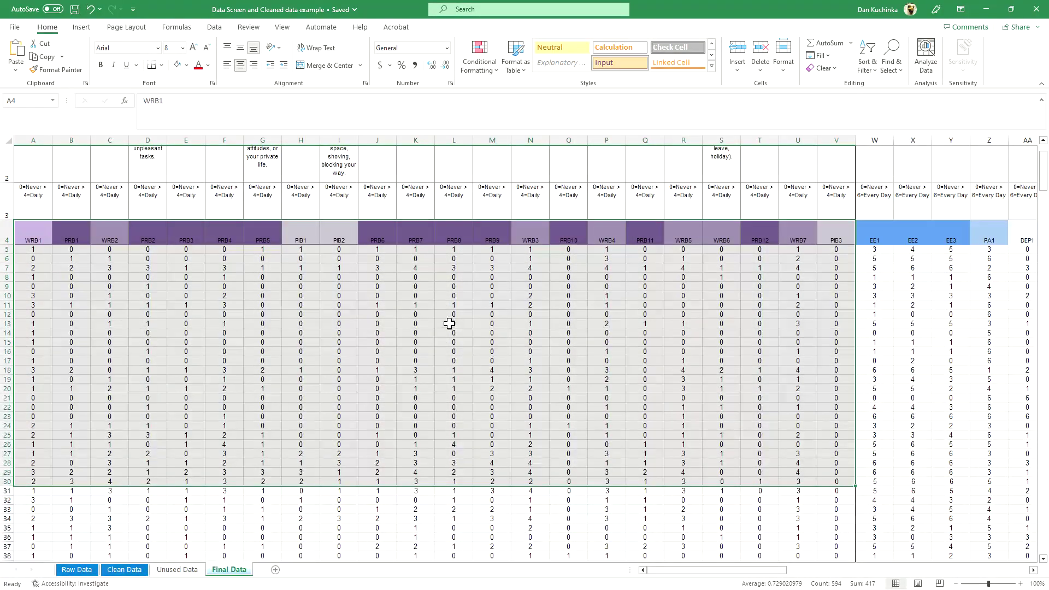
{"action": "key", "text": "ctrl+c"}
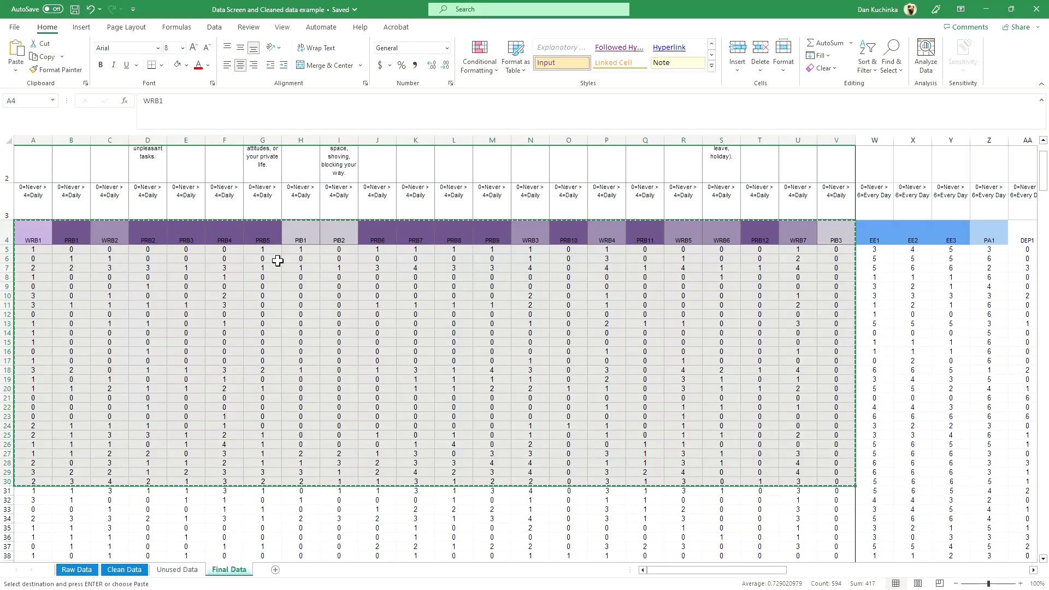
{"action": "left_click", "coordinate": [203, 388]}
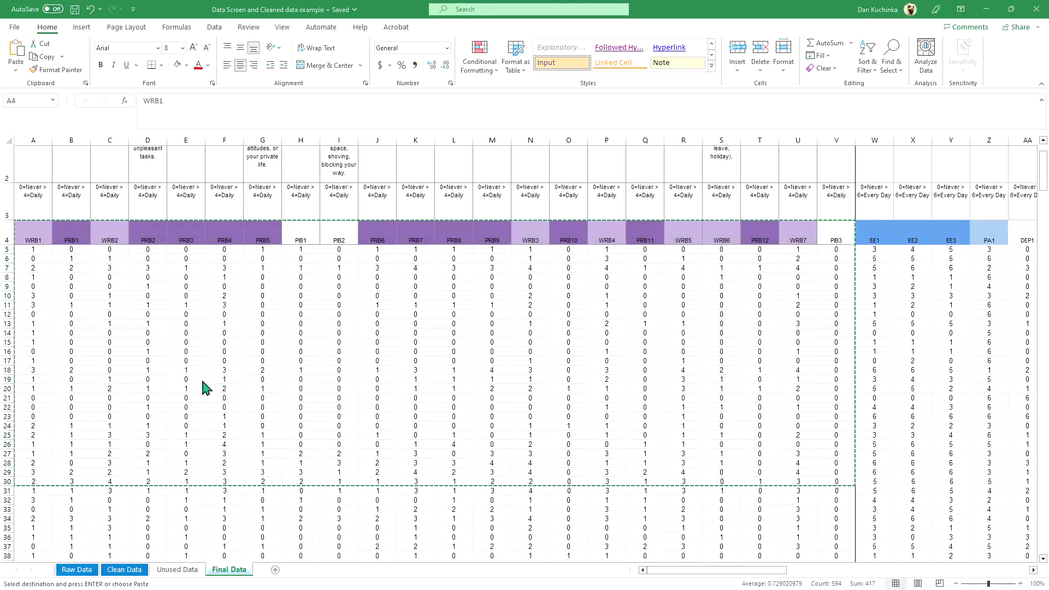
{"action": "key", "text": "alt+Tab"}
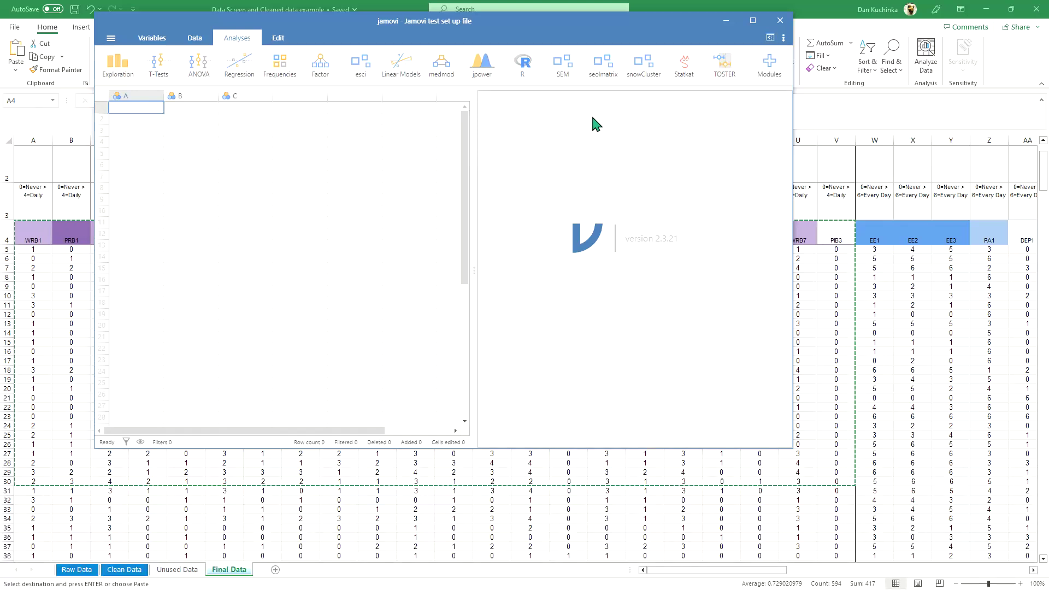
{"action": "left_click", "coordinate": [753, 21]}
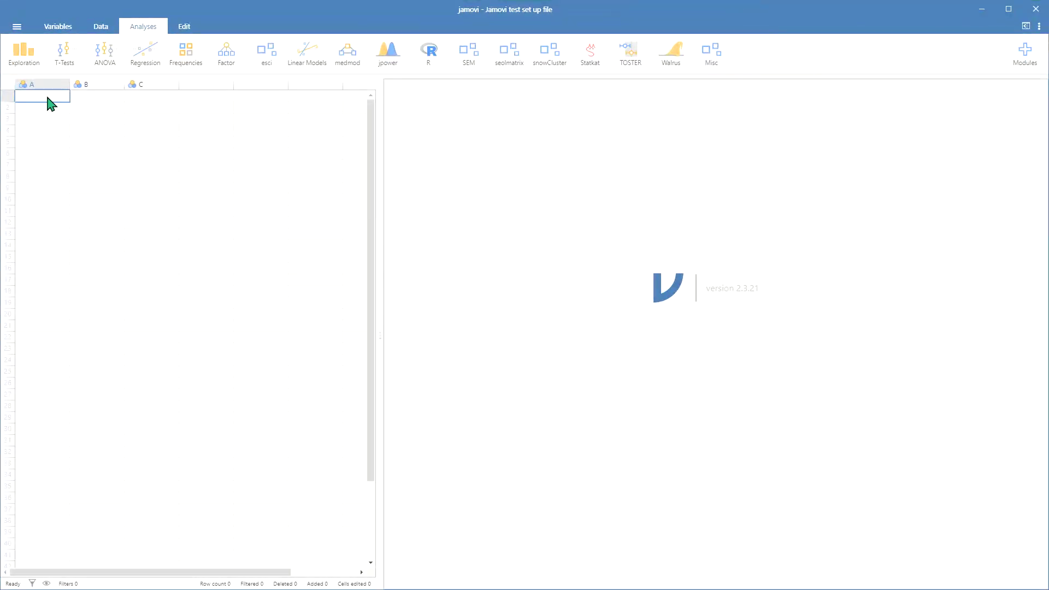
Paste the copied survey data into jamovi at cell A1 and widen the grid.
{"action": "key", "text": "ctrl+v"}
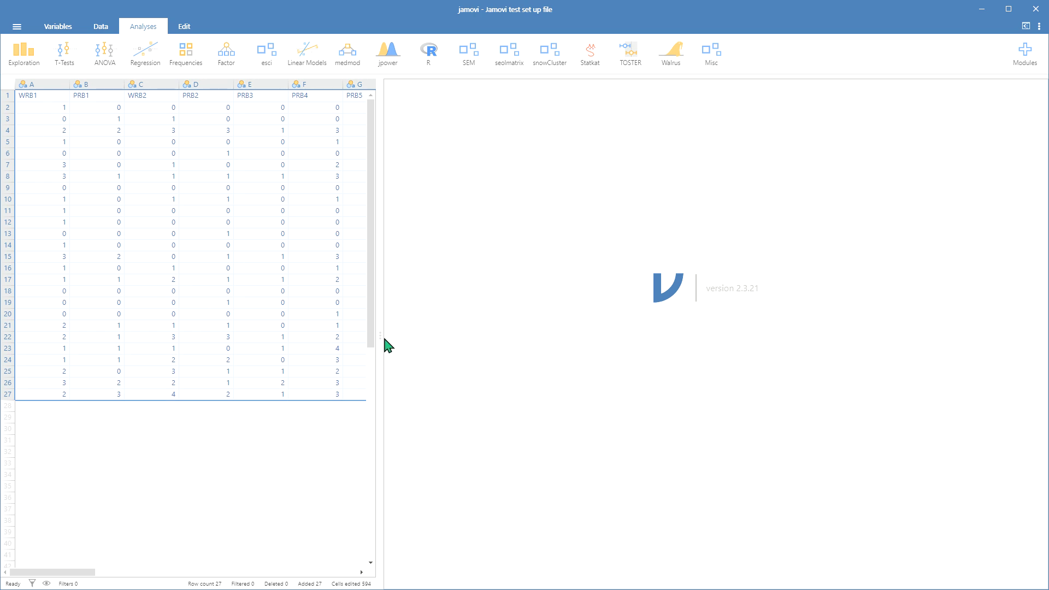
{"action": "left_click_drag", "start_coordinate": [384, 339], "coordinate": [652, 350]}
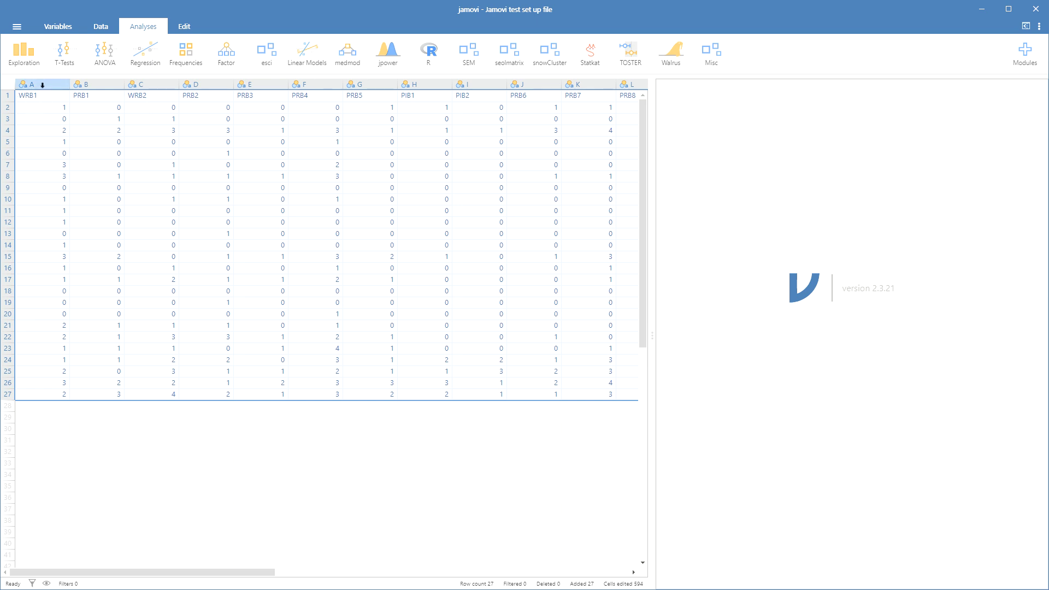
Open column A's variable setup and enter the description 'work related bullying'.
{"action": "left_click", "coordinate": [42, 85]}
{"action": "double_click", "coordinate": [39, 84]}
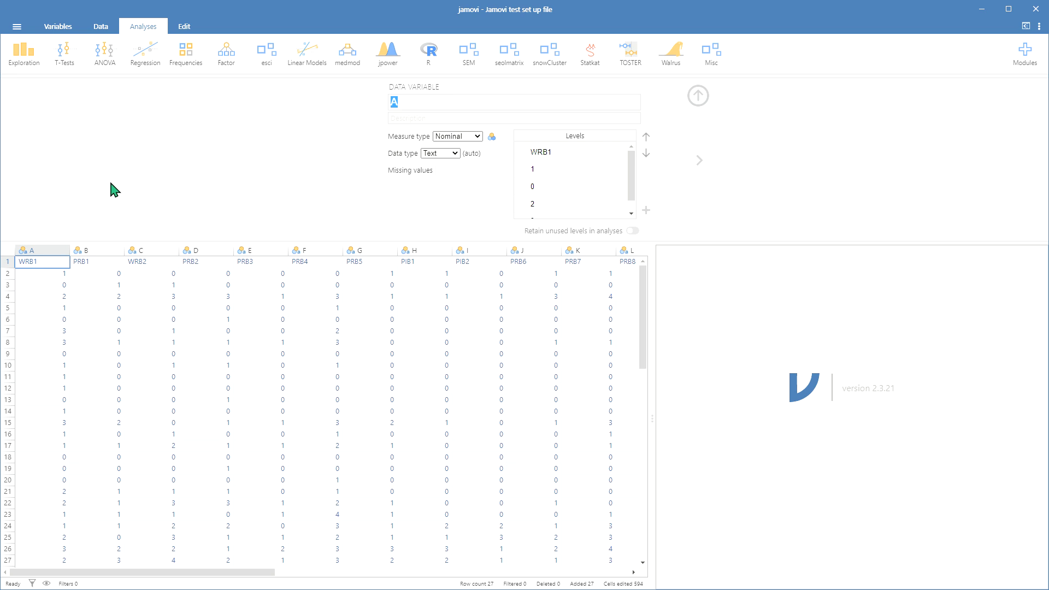
{"action": "left_click", "coordinate": [419, 118]}
{"action": "type", "text": "work related bullying"}
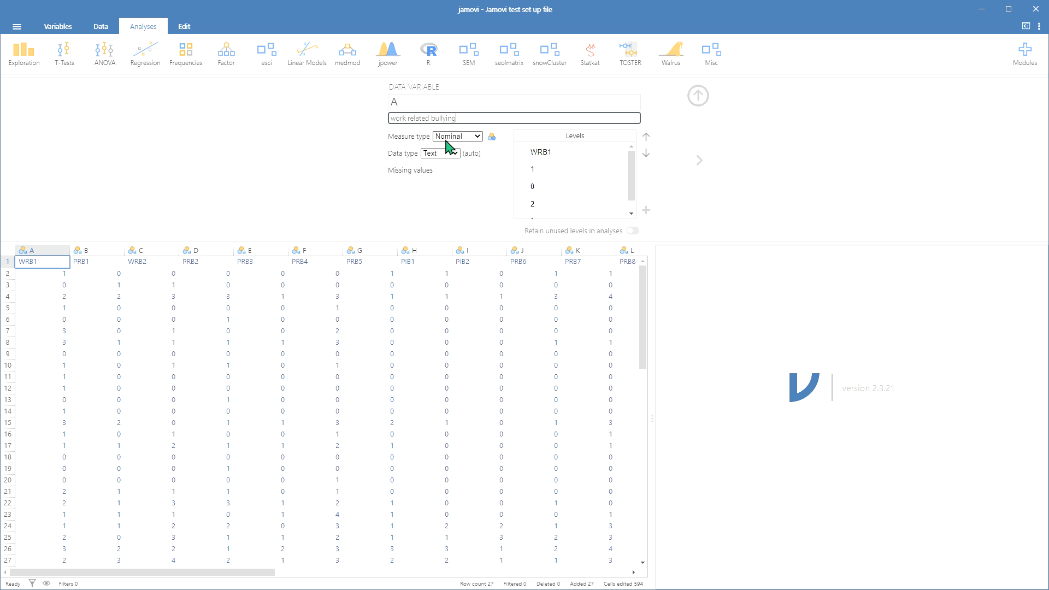
Name column A 'WRB1', checking the label in Excel cell A4.
{"action": "left_click", "coordinate": [417, 102]}
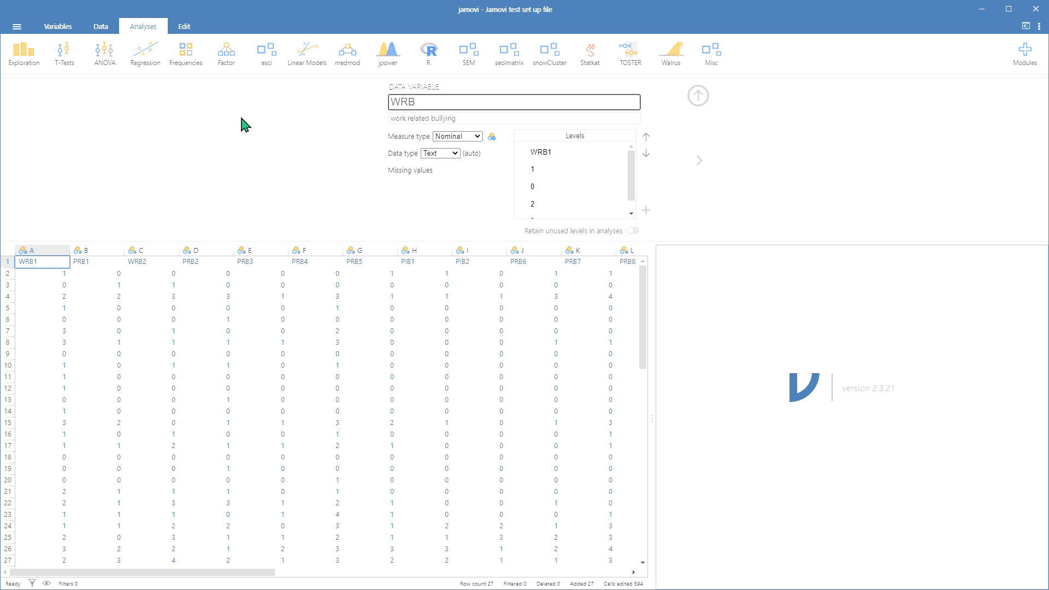
{"action": "key", "text": "Return"}
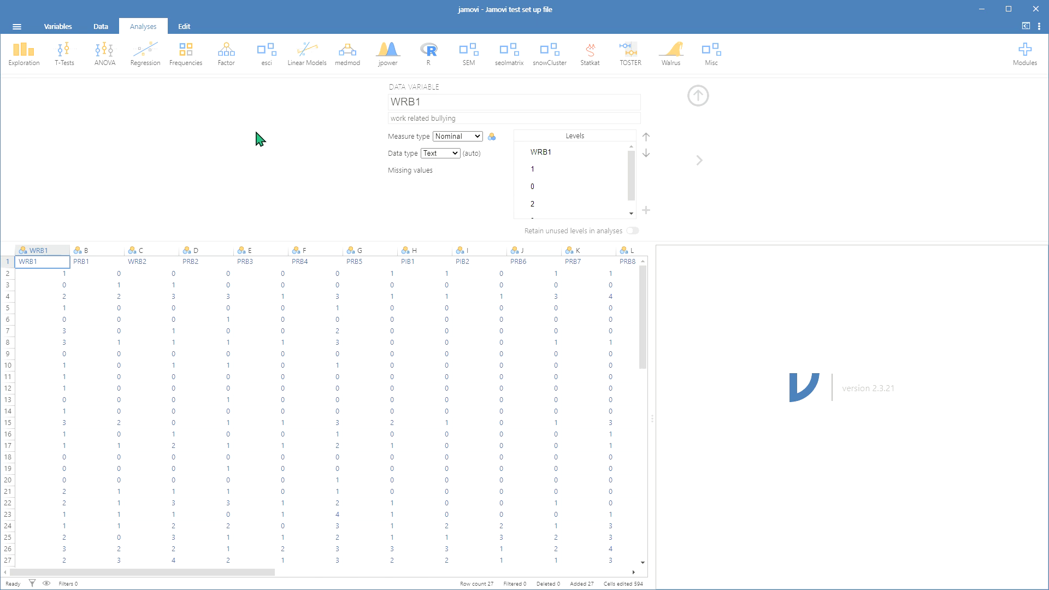
{"action": "key", "text": "alt"}
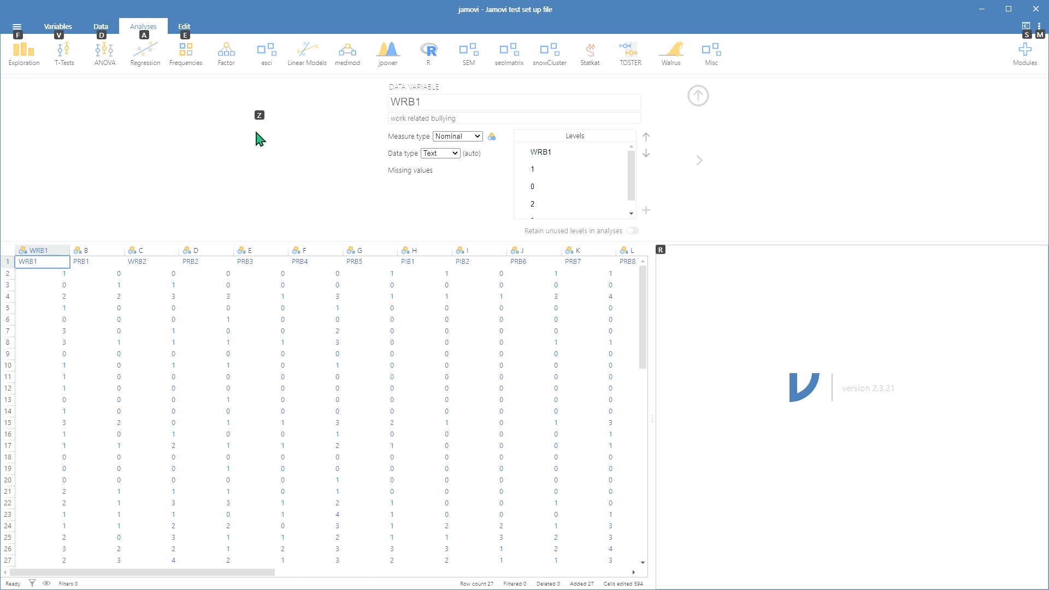
{"action": "key", "text": "alt+Tab"}
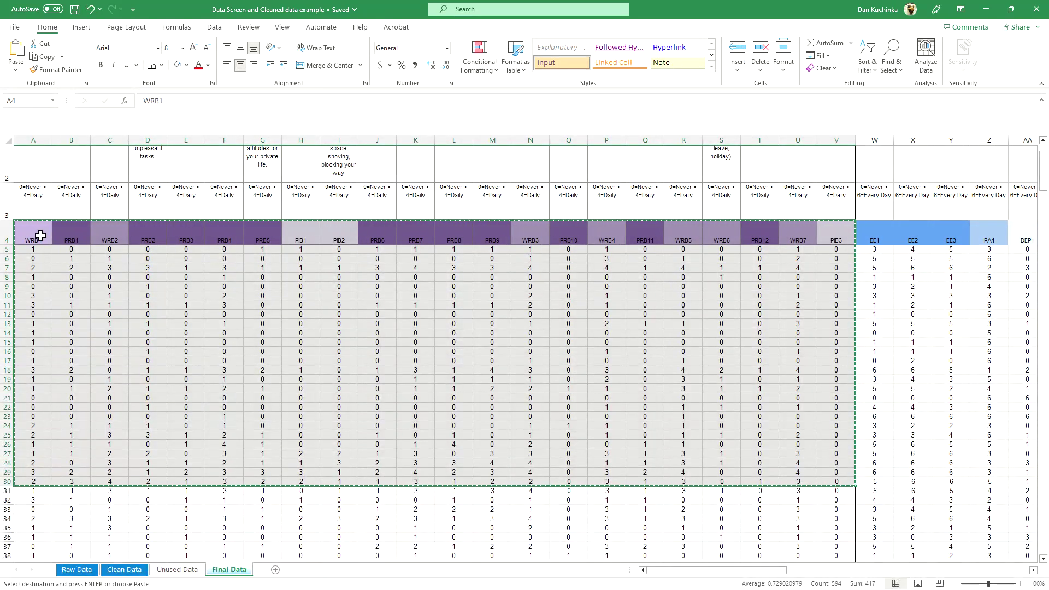
{"action": "left_click", "coordinate": [41, 235]}
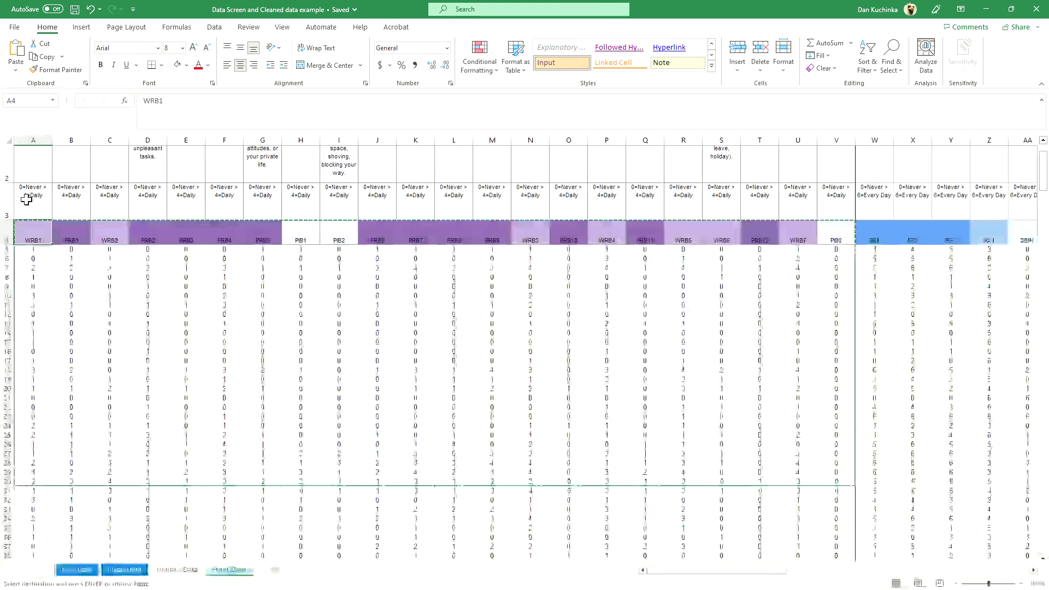
{"action": "key", "text": "alt+Tab"}
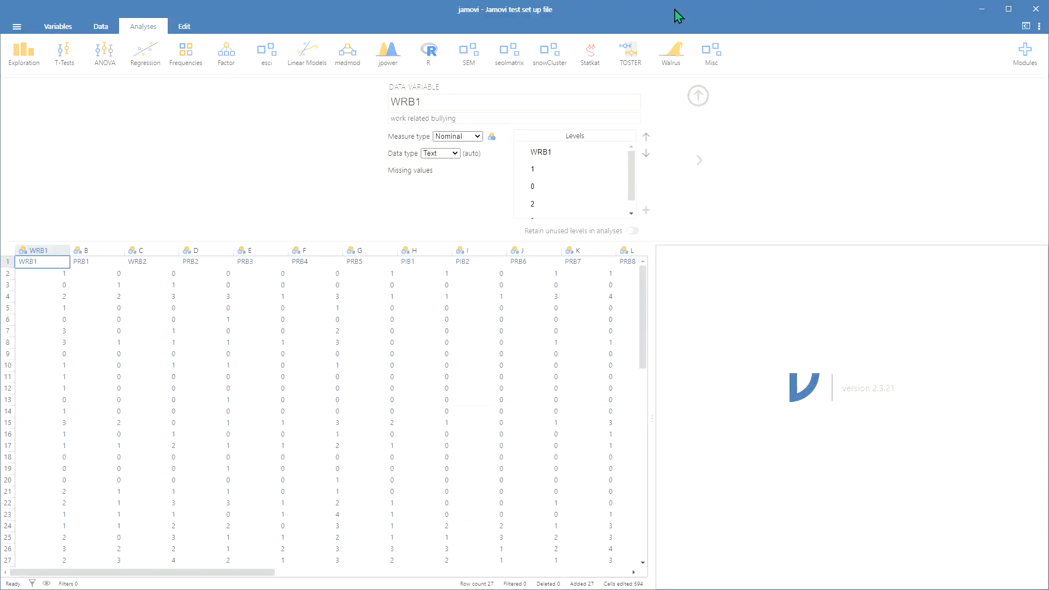
Set WRB1's measure type to Ordinal and data type to Decimal.
{"action": "left_click", "coordinate": [477, 137]}
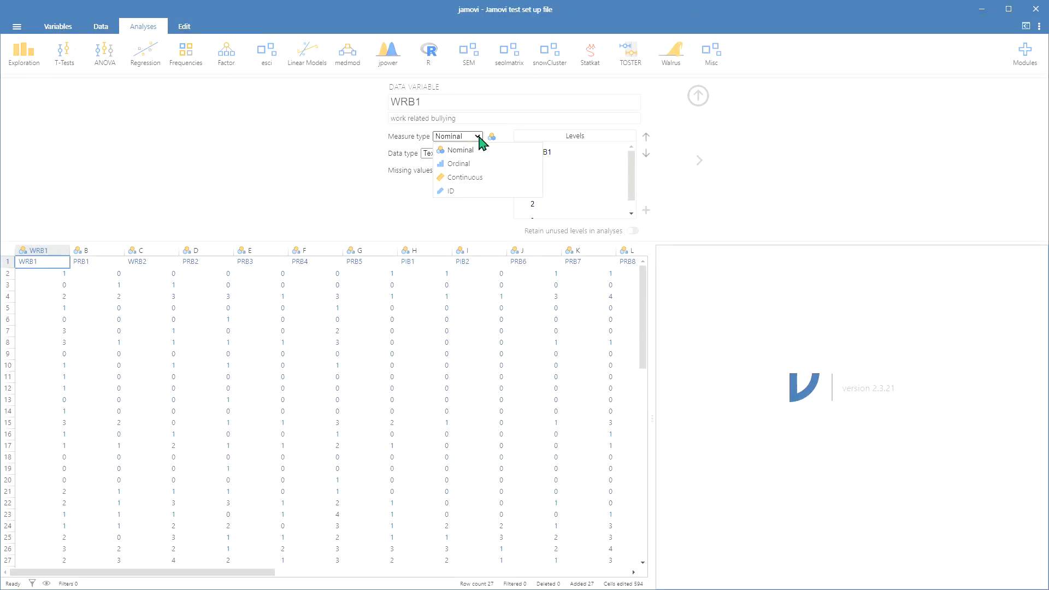
{"action": "left_click", "coordinate": [459, 164]}
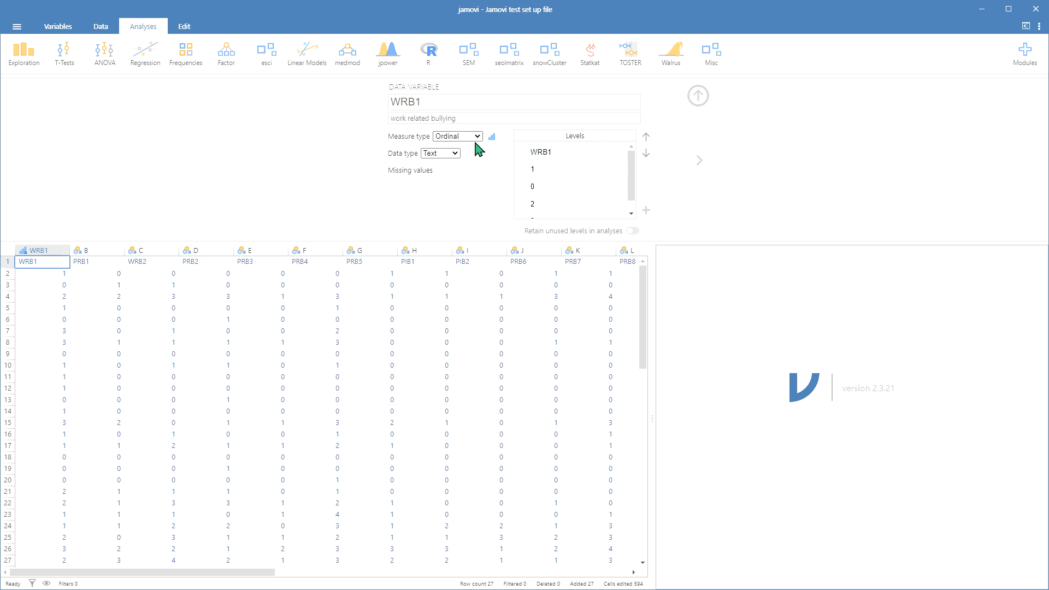
{"action": "left_click", "coordinate": [456, 154]}
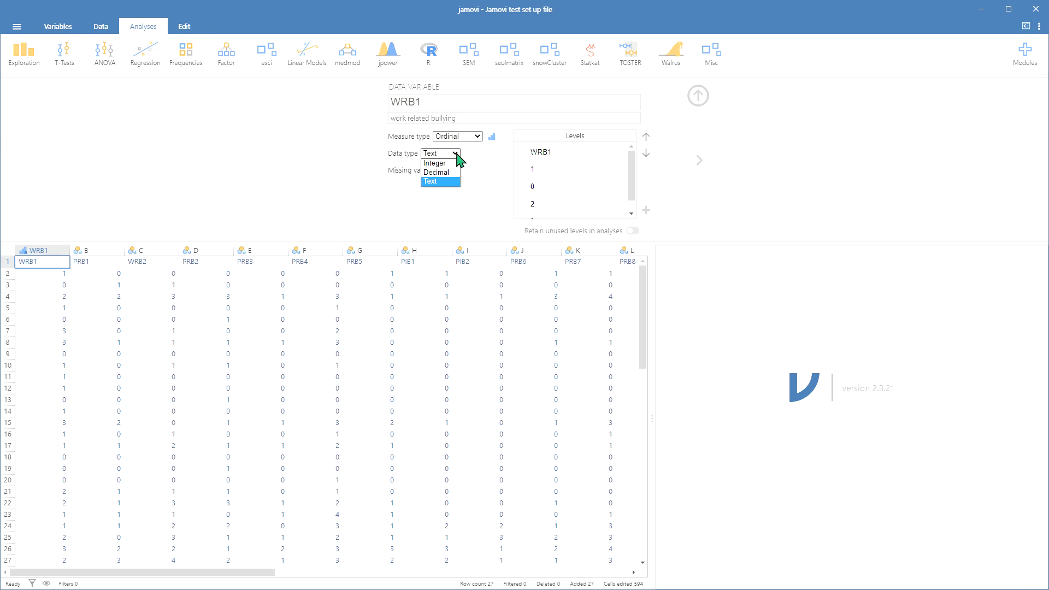
{"action": "left_click", "coordinate": [444, 173]}
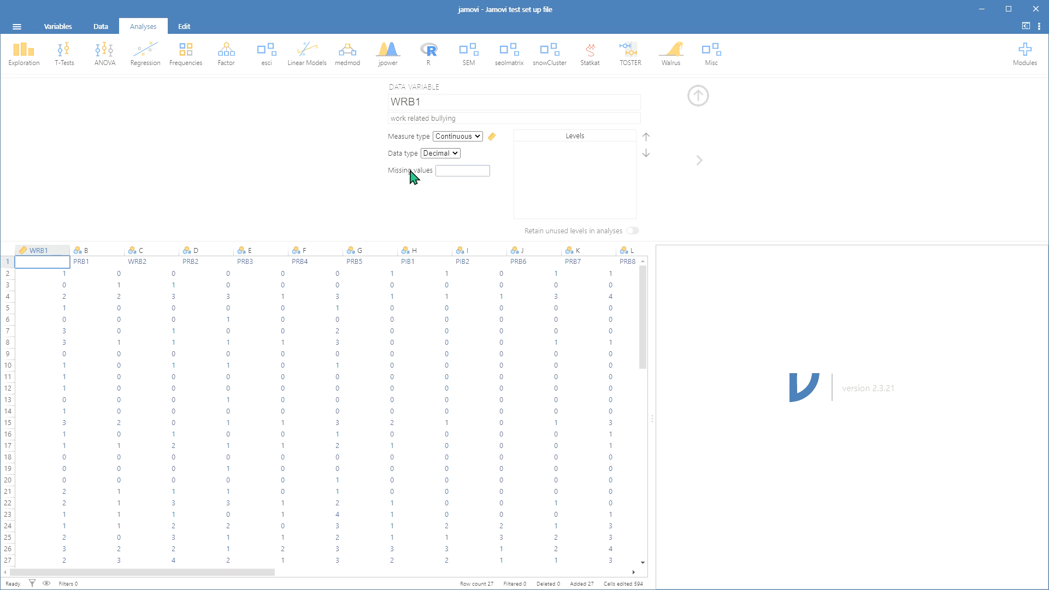
{"action": "left_click", "coordinate": [91, 264]}
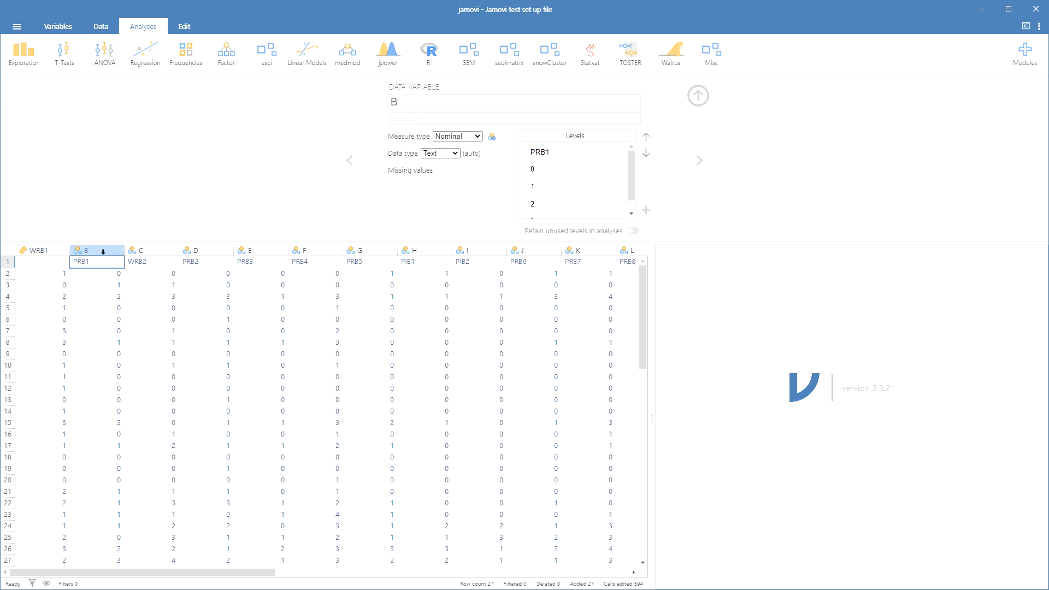
Name column B 'PRB1' with the description 'person related bullying'.
{"action": "left_click", "coordinate": [428, 102]}
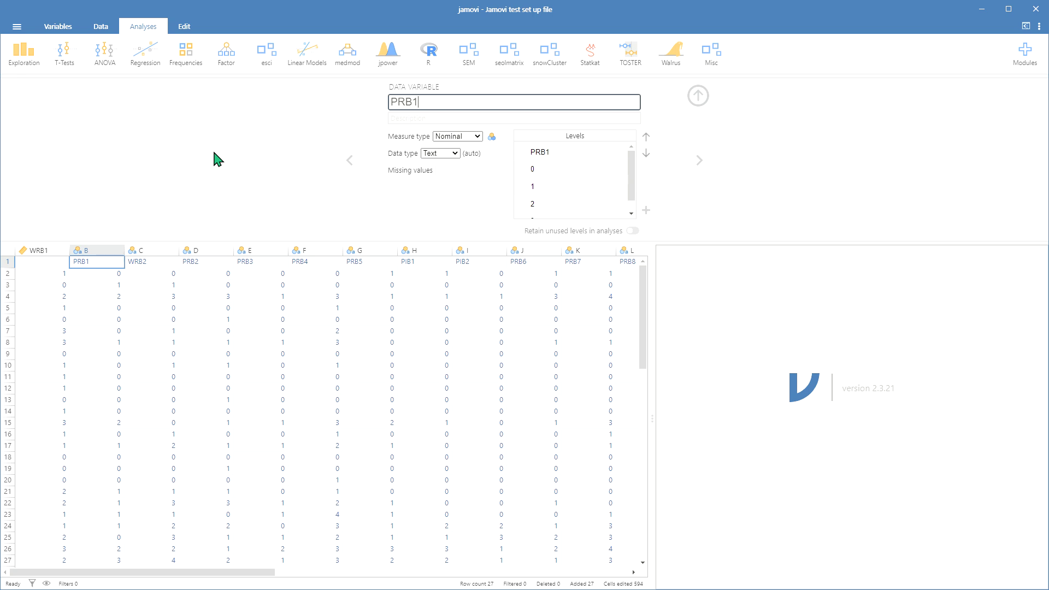
{"action": "left_click", "coordinate": [415, 119]}
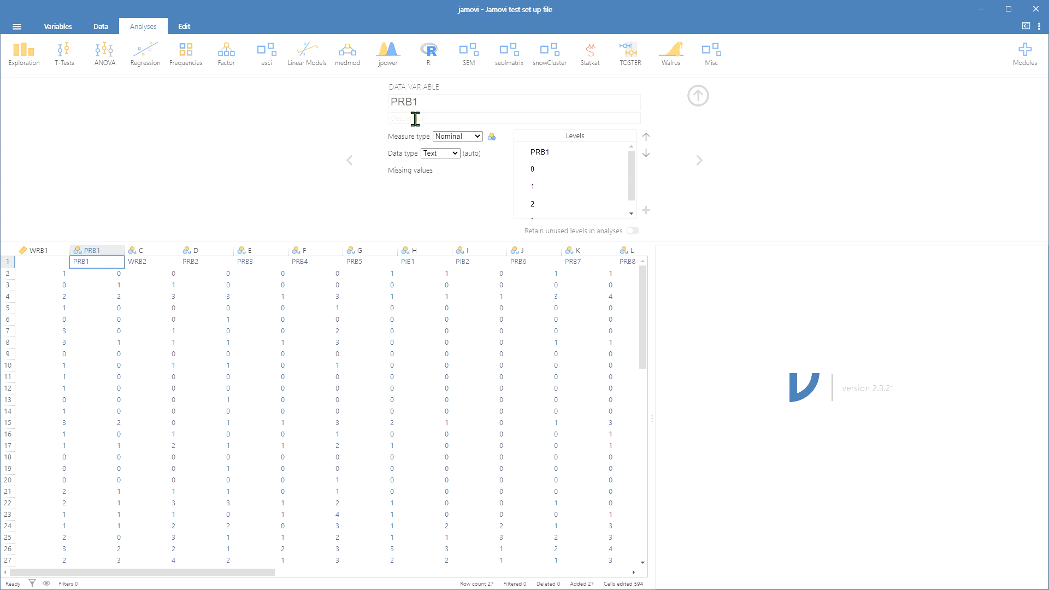
{"action": "type", "text": "person related bullying"}
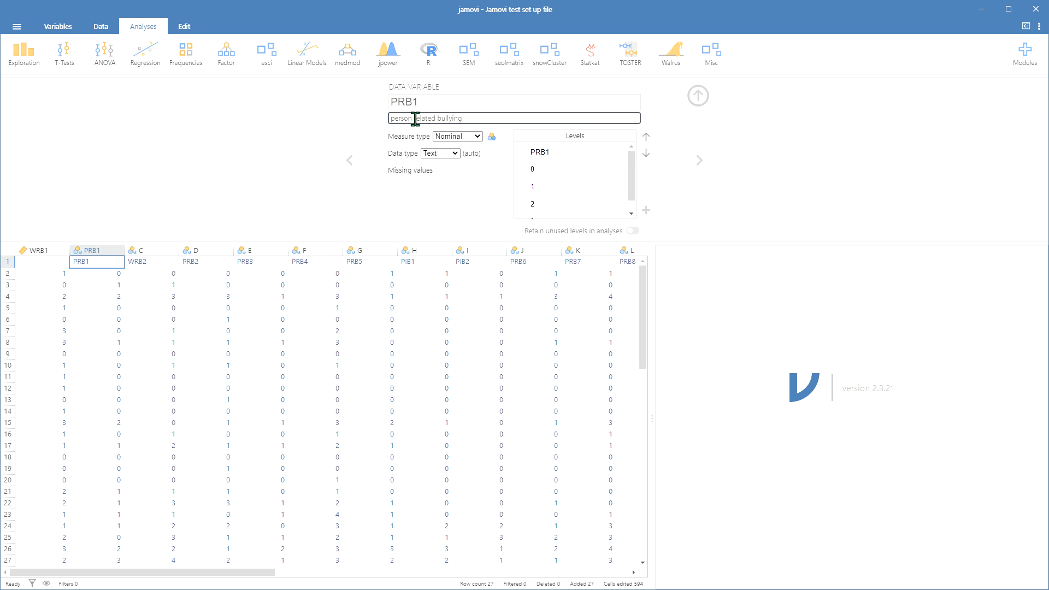
{"action": "left_click", "coordinate": [320, 145]}
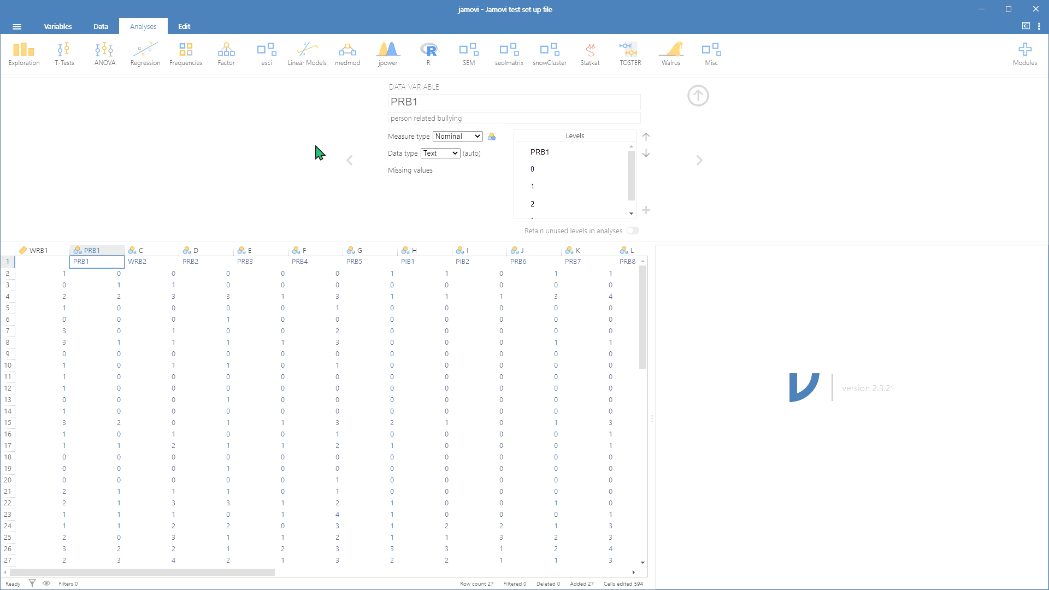
Set PRB1's measure type to Ordinal and data type to Decimal.
{"action": "left_click", "coordinate": [479, 137]}
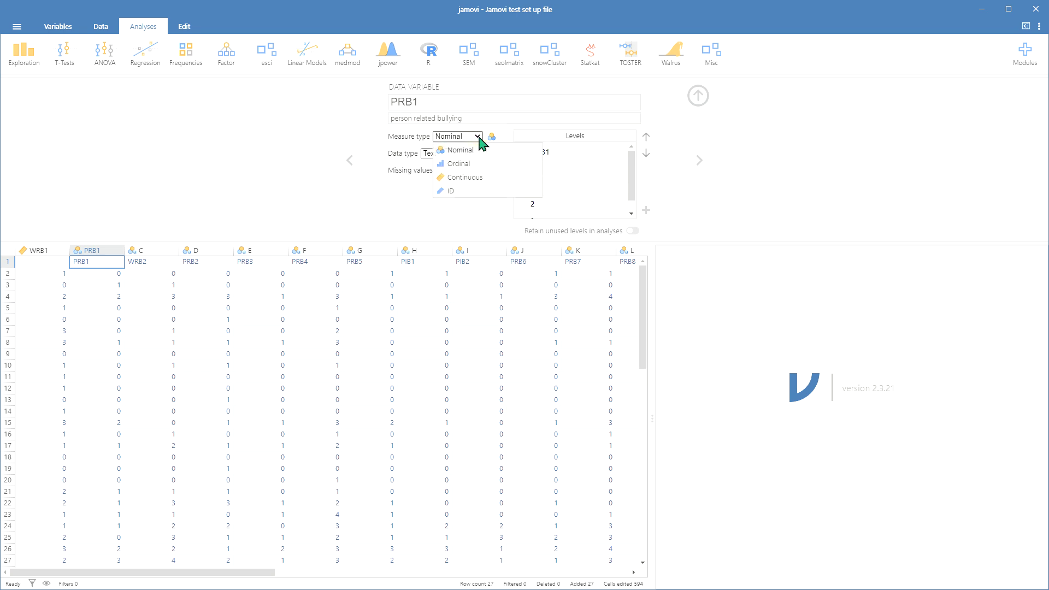
{"action": "left_click", "coordinate": [470, 163]}
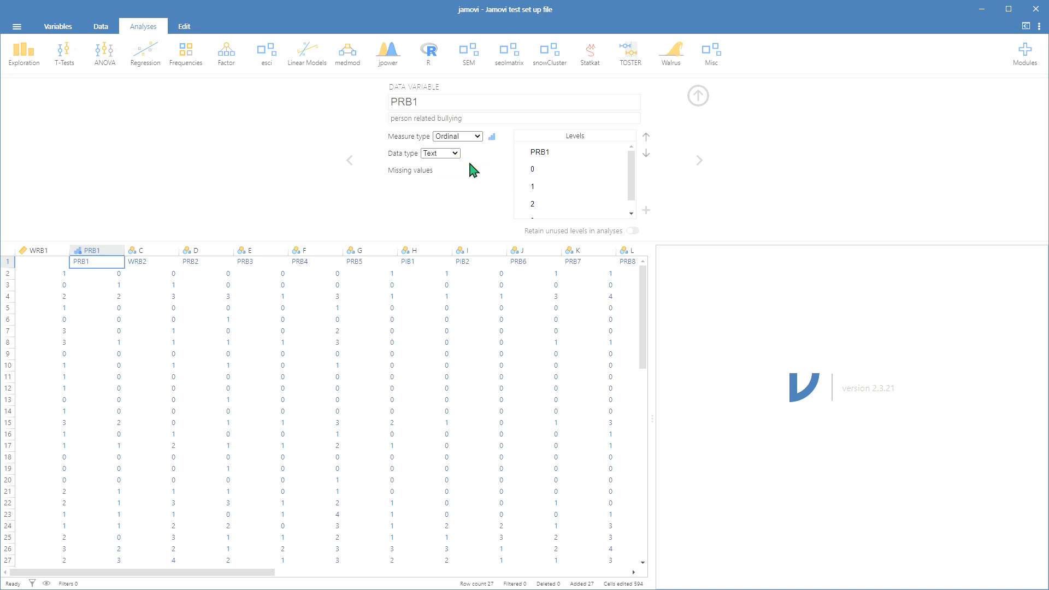
{"action": "left_click", "coordinate": [457, 154]}
{"action": "left_click", "coordinate": [447, 172]}
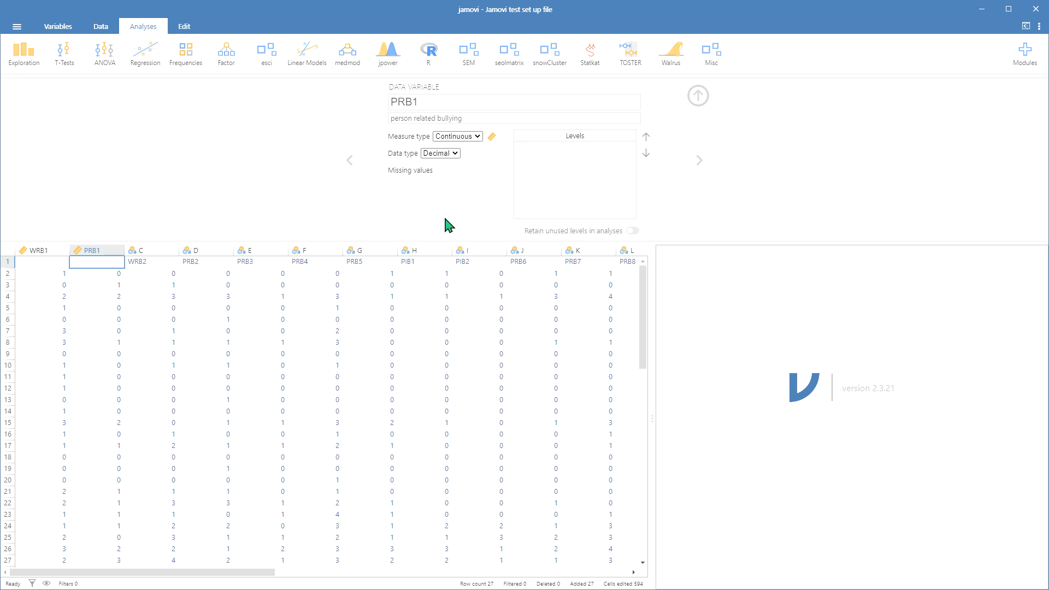
{"action": "left_click", "coordinate": [478, 138]}
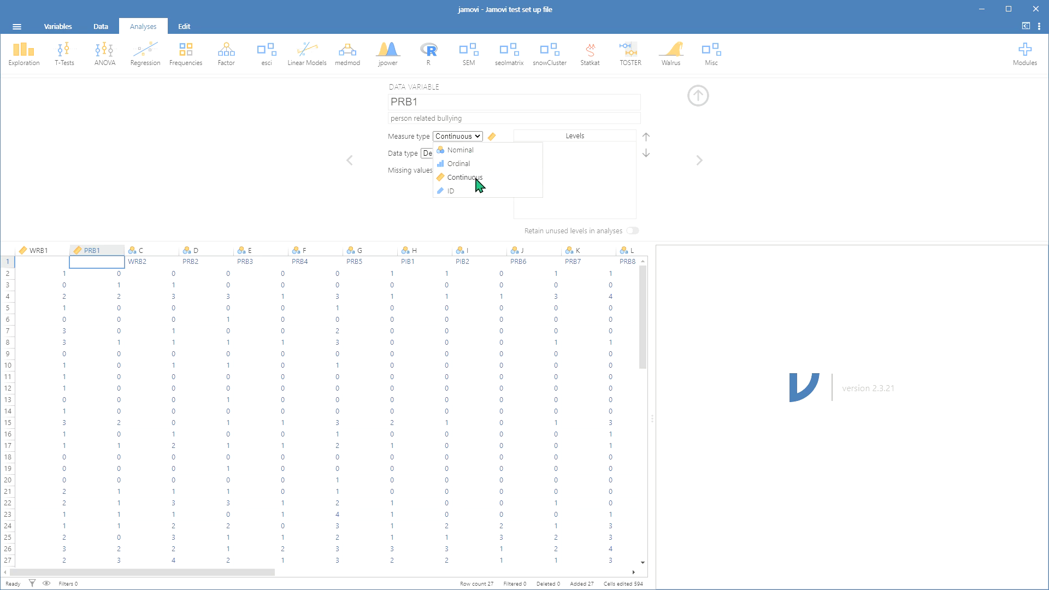
{"action": "left_click", "coordinate": [248, 159]}
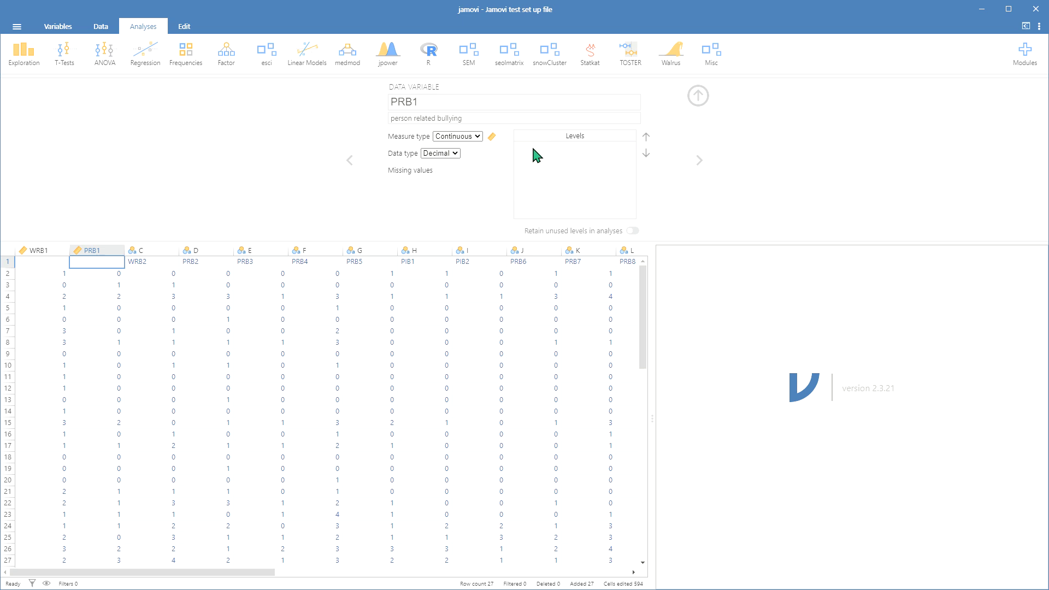
{"action": "left_click", "coordinate": [478, 136]}
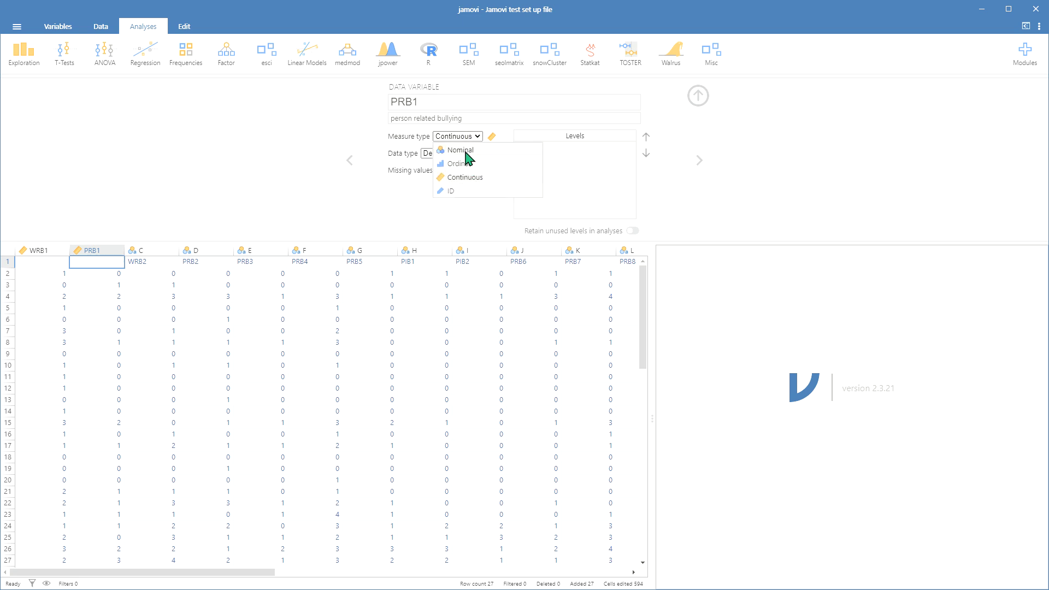
Change PRB1's measure type back to Nominal.
{"action": "left_click", "coordinate": [465, 151]}
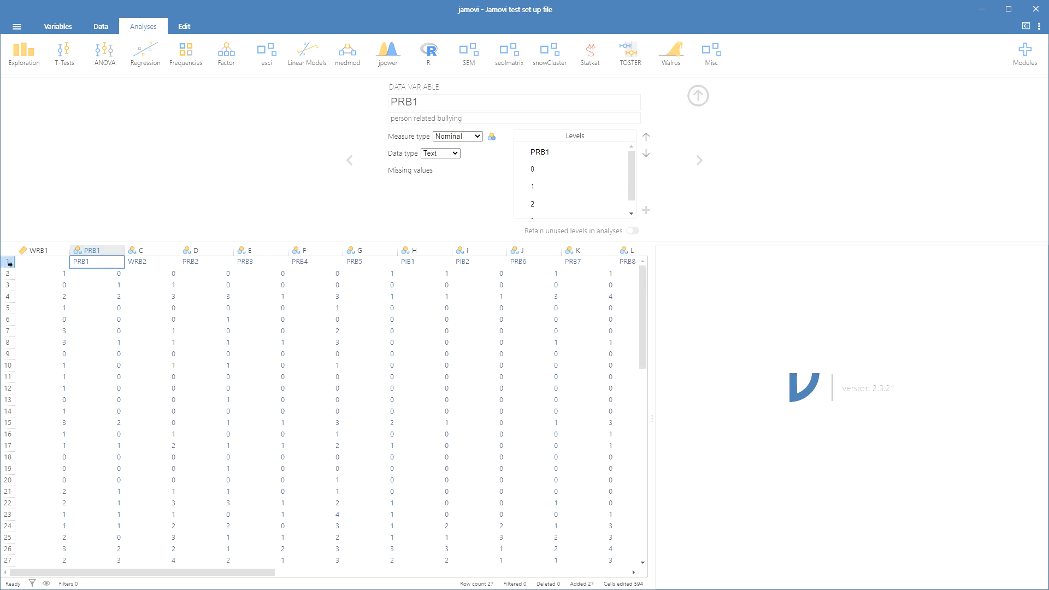
Delete row 1 holding the item codes and confirm the deletion.
{"action": "left_click", "coordinate": [9, 263]}
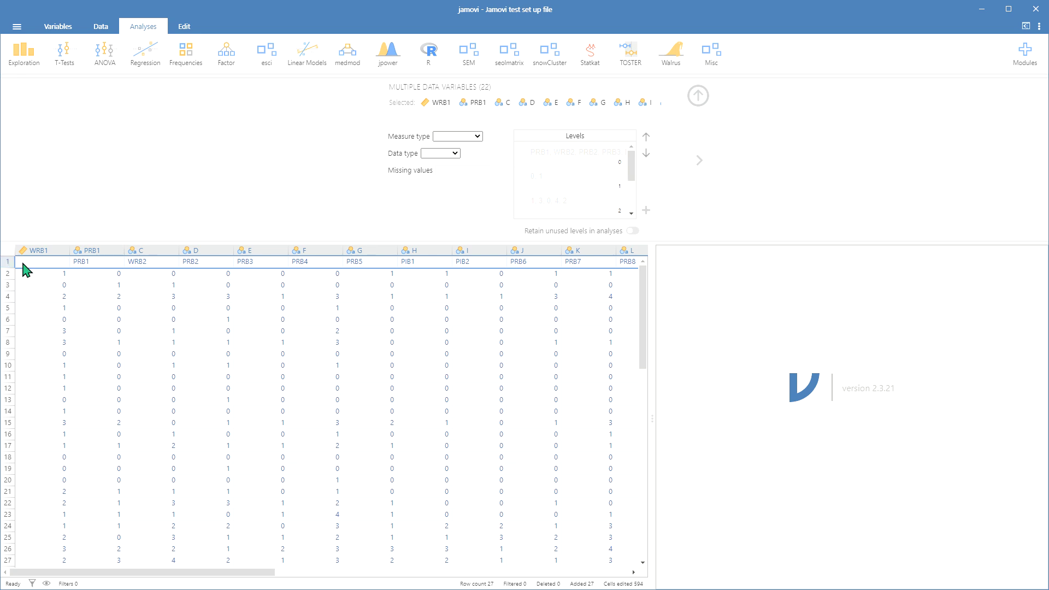
{"action": "right_click", "coordinate": [25, 263]}
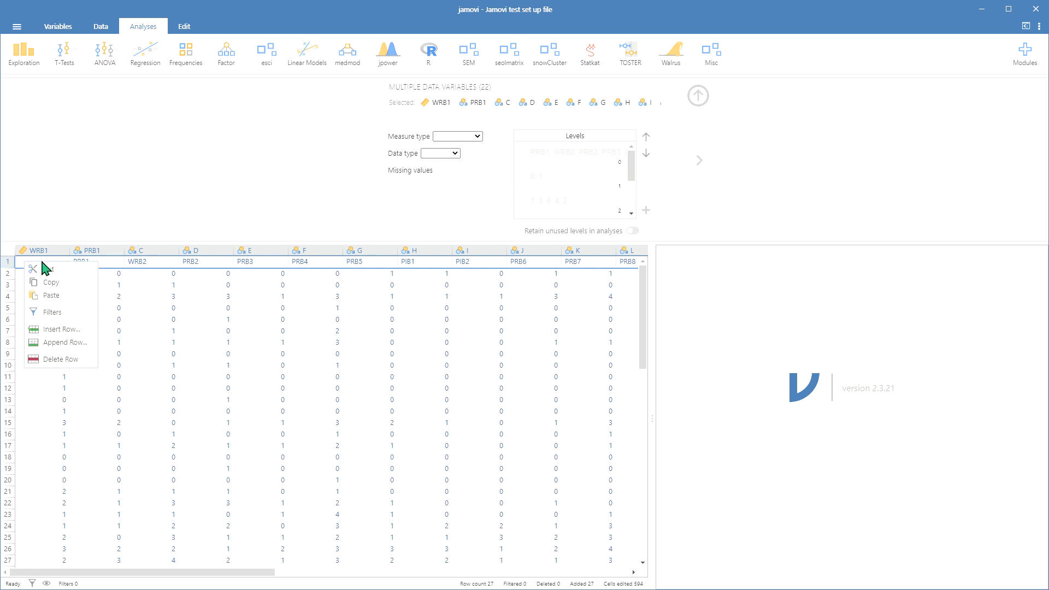
{"action": "left_click", "coordinate": [57, 359]}
{"action": "left_click", "coordinate": [481, 174]}
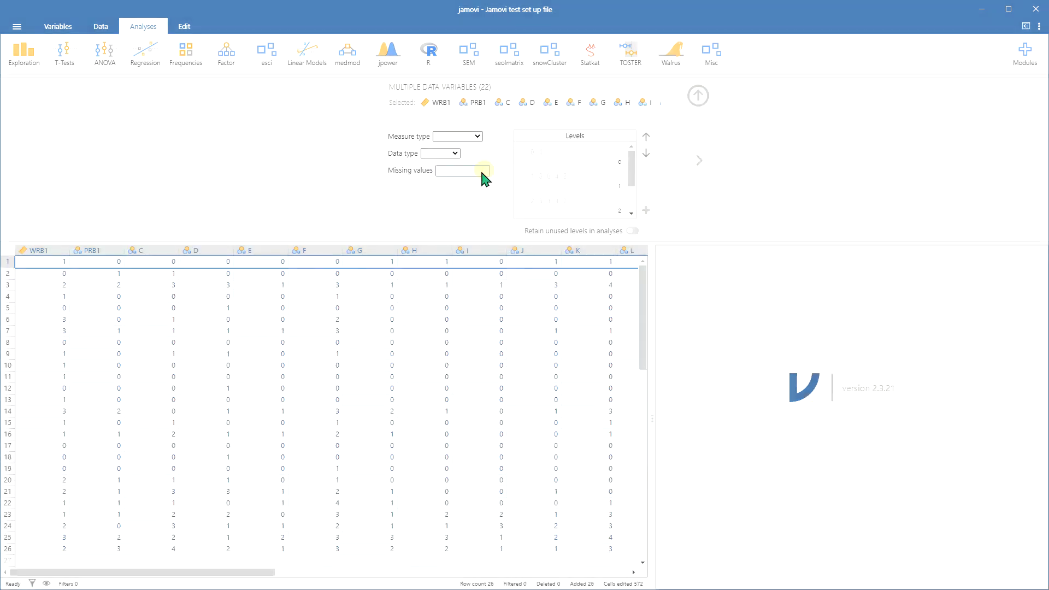